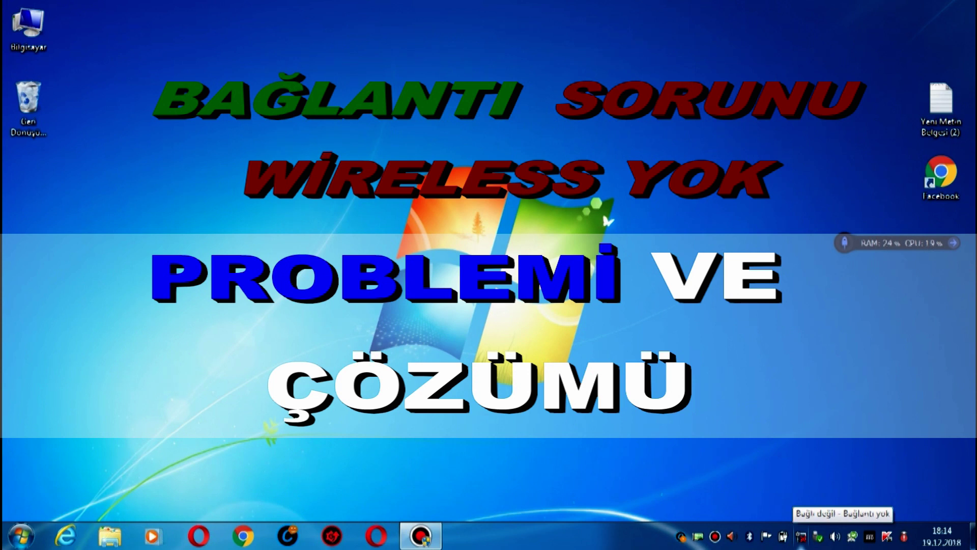
Open Computer Management for this PC and show Aygıt Yöneticisi (Device Manager)
click(29, 28)
right_click(27, 22)
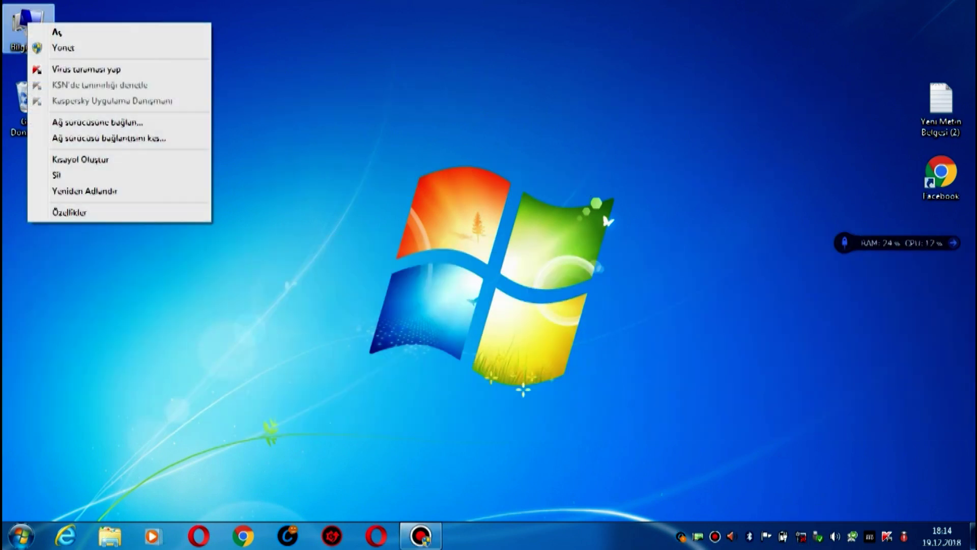
click(63, 48)
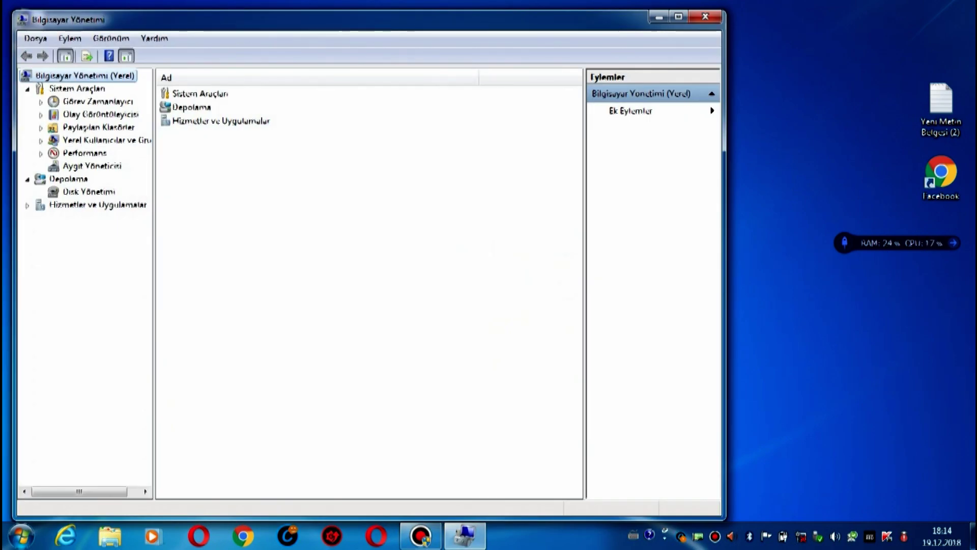
click(92, 166)
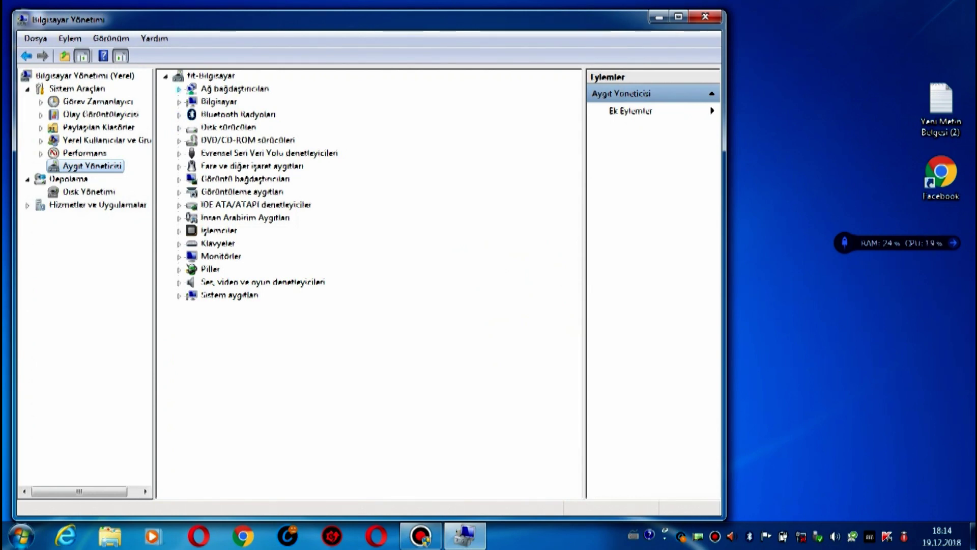
Check the devices listed under Ağ bağdaştırıcıları for a wireless adapter, and close Computer Management
click(179, 89)
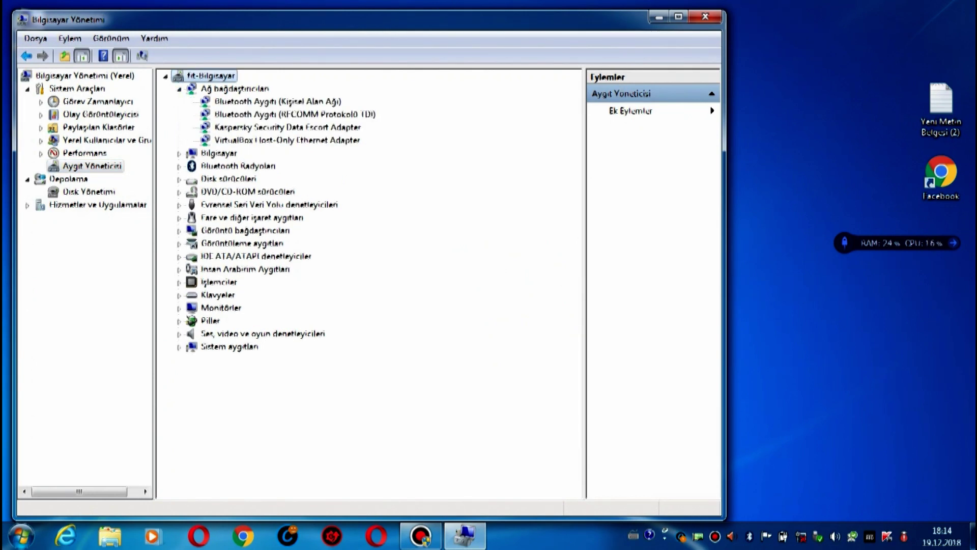
click(277, 102)
click(295, 114)
click(287, 127)
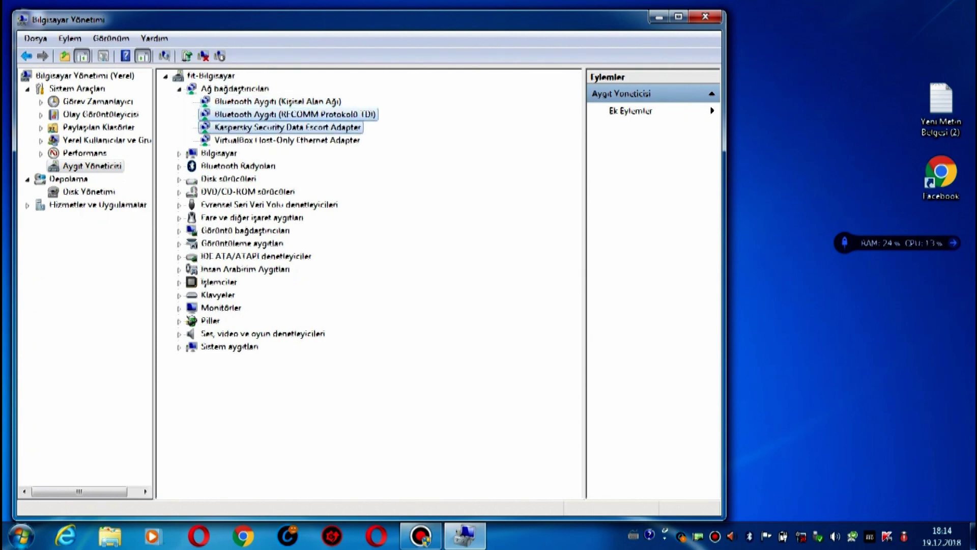
click(287, 140)
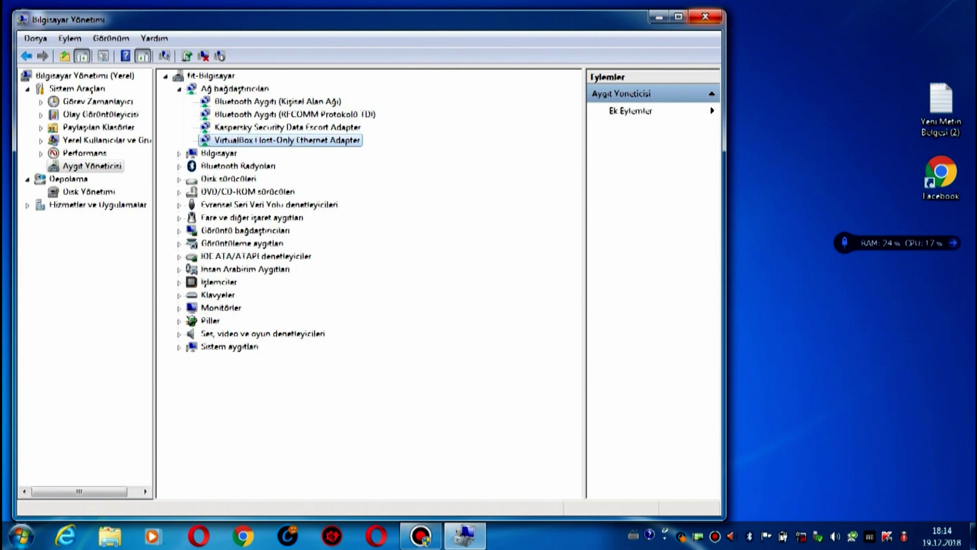
click(705, 16)
double_click(28, 25)
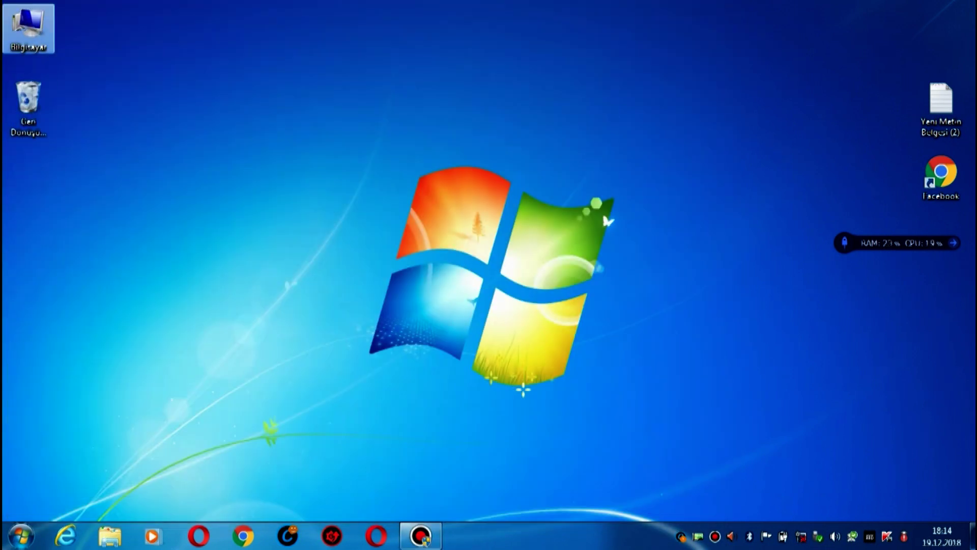
double_click(575, 145)
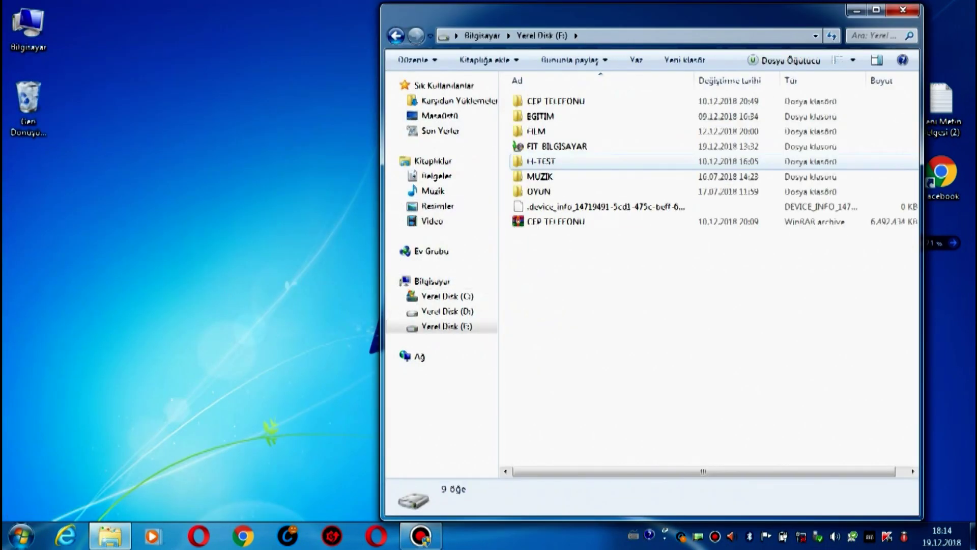
double_click(575, 146)
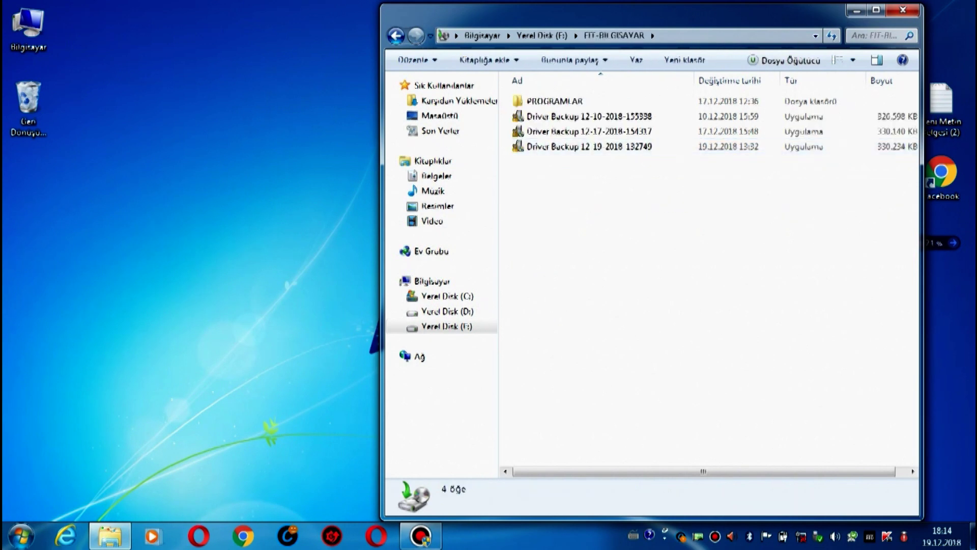
click(565, 147)
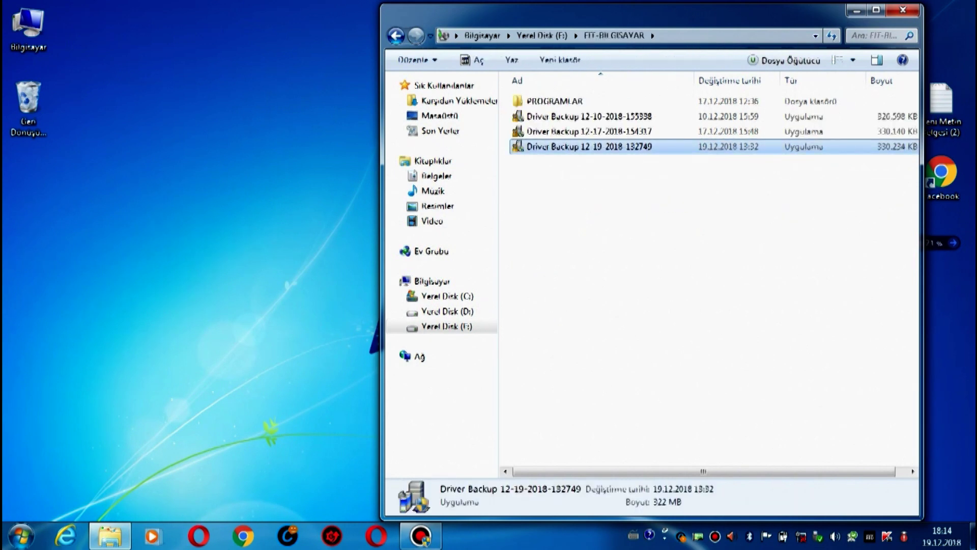
key(Return)
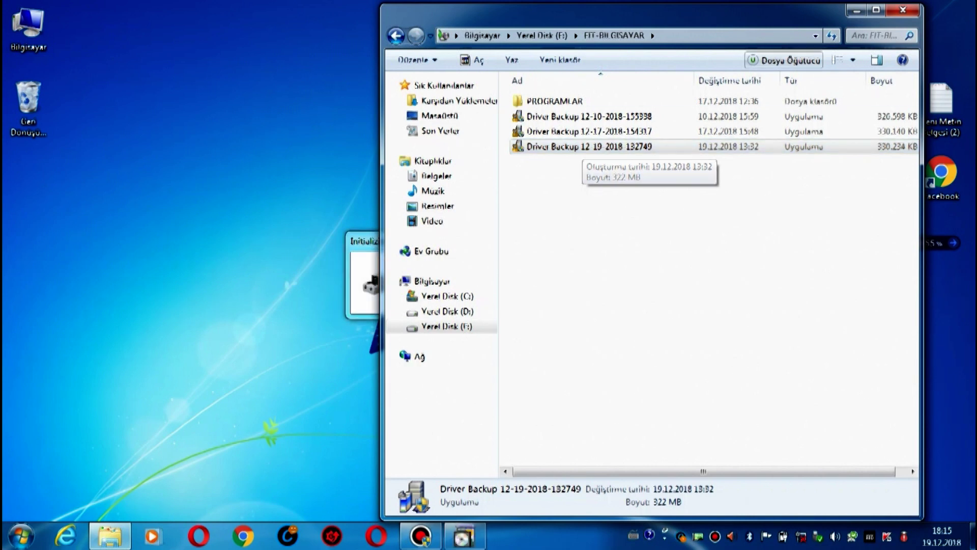
click(857, 10)
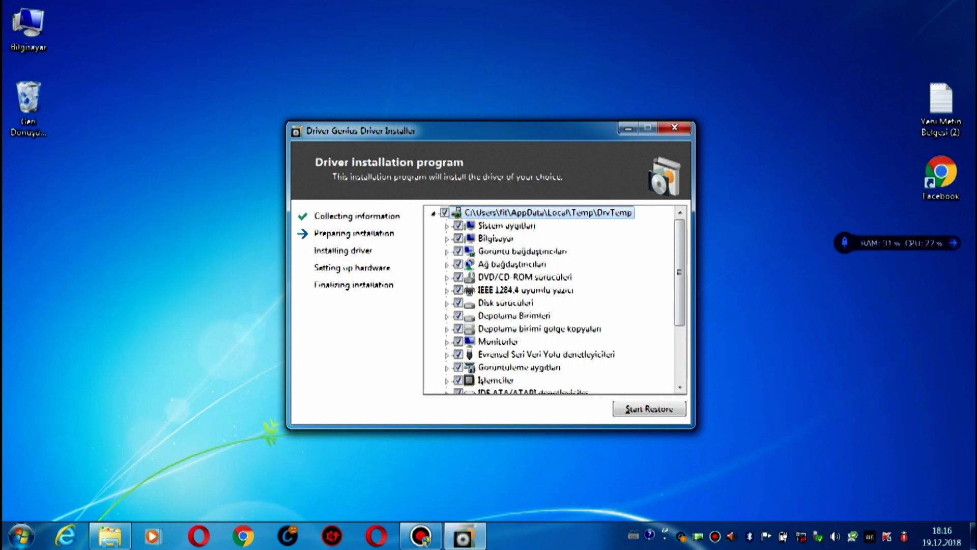
Deselect all drivers in the backup, select only the Ağ bağdaştırıcıları category and expand it
key(space)
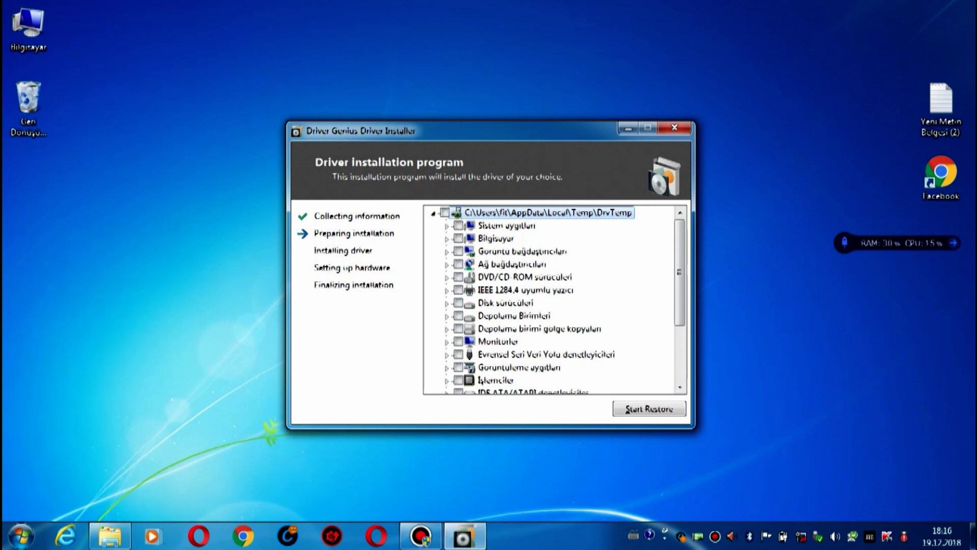
click(459, 265)
click(446, 264)
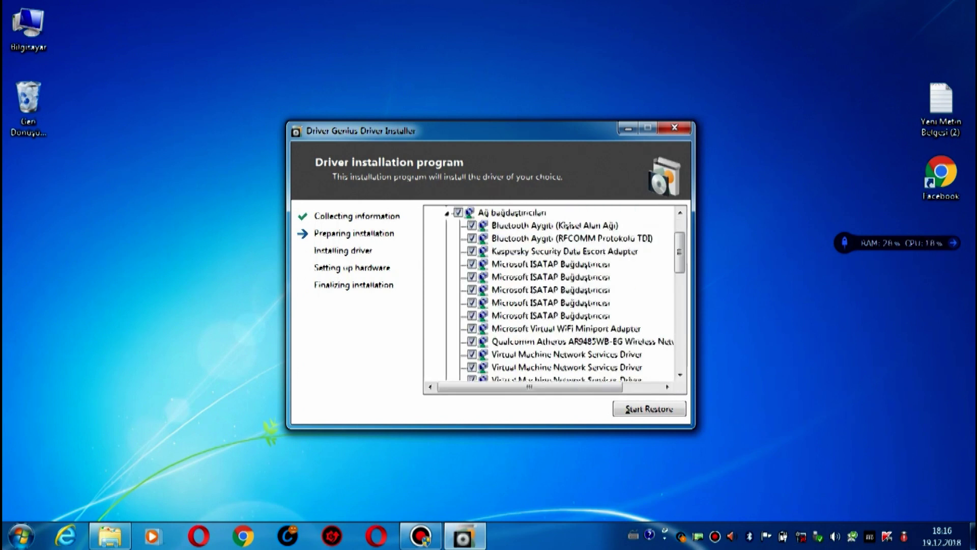
Review the selected network adapter drivers, start the restore and confirm it
scroll(549, 293, down, 6)
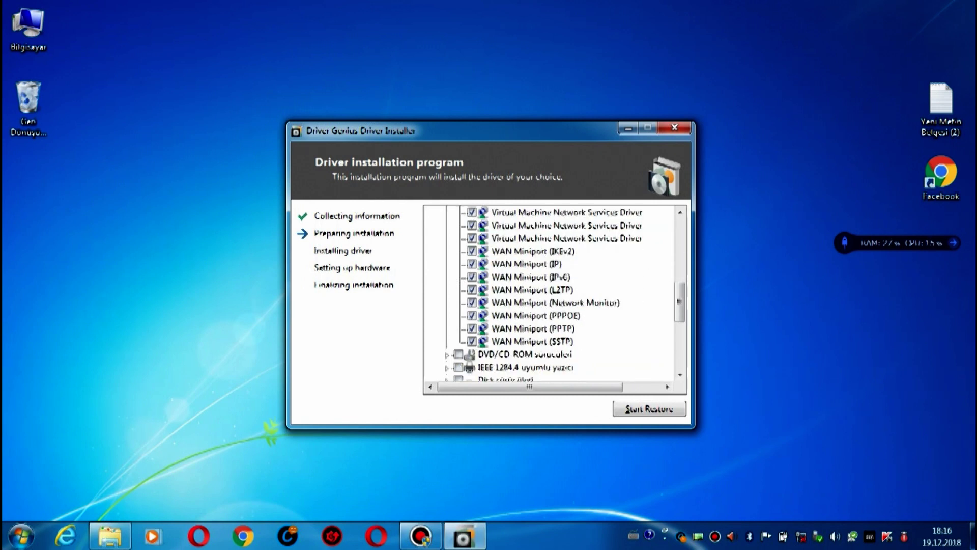
scroll(550, 293, up, 2)
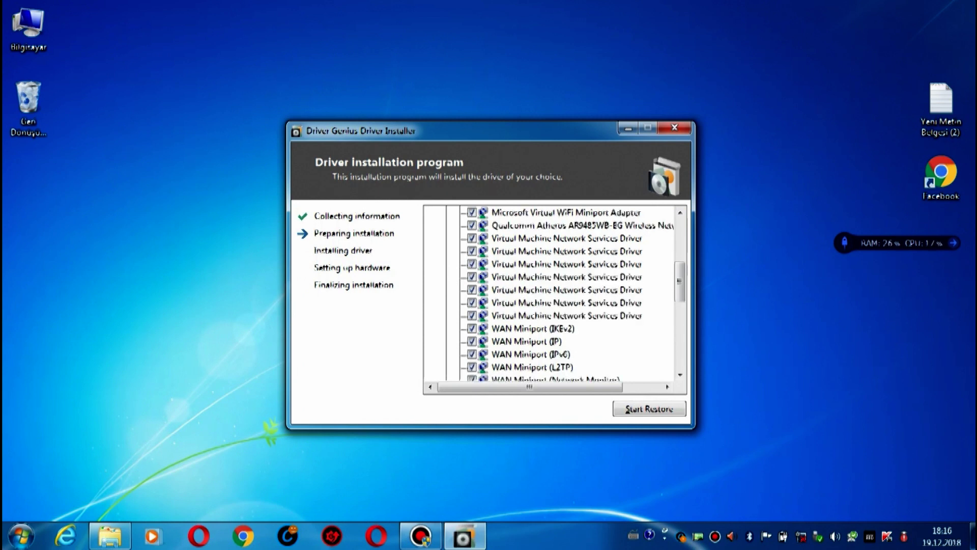
scroll(549, 292, up, 1)
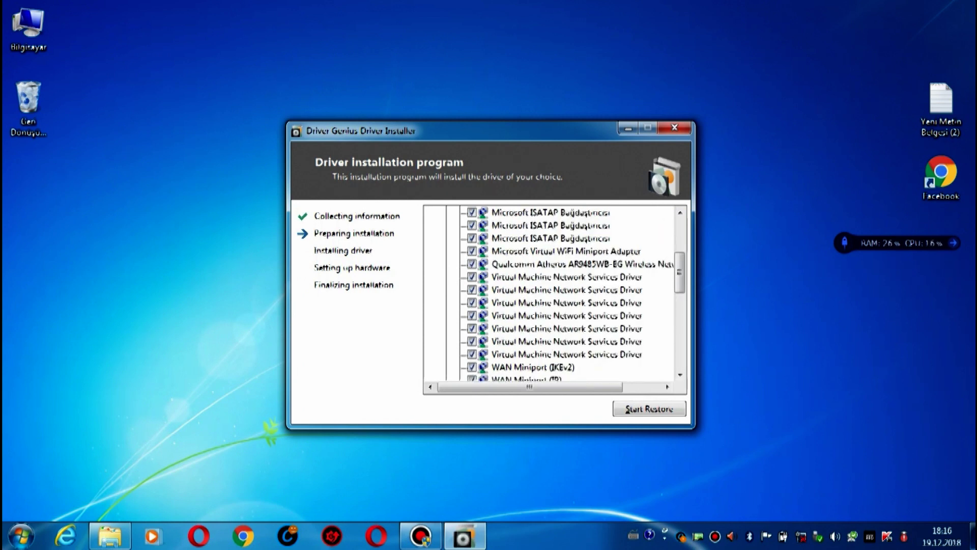
scroll(549, 292, up, 2)
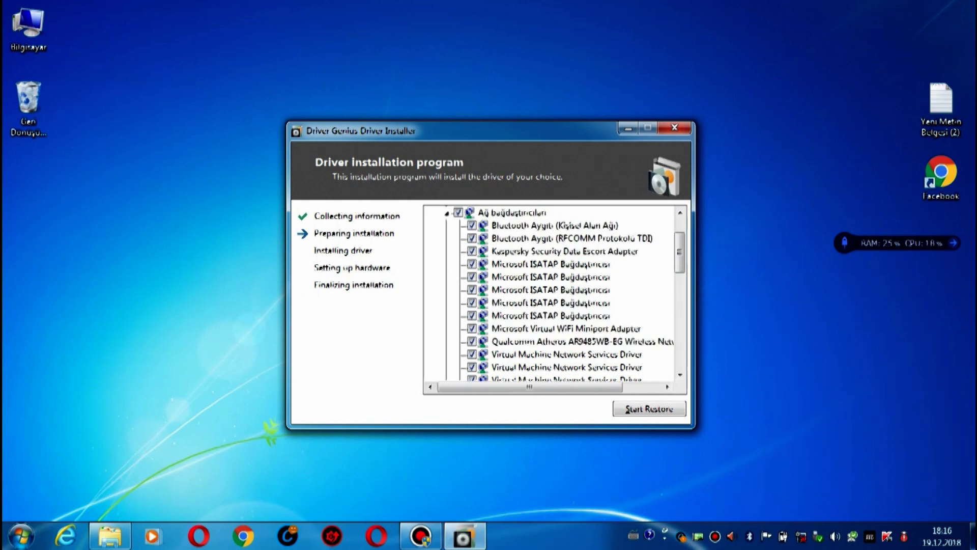
scroll(550, 293, down, 1)
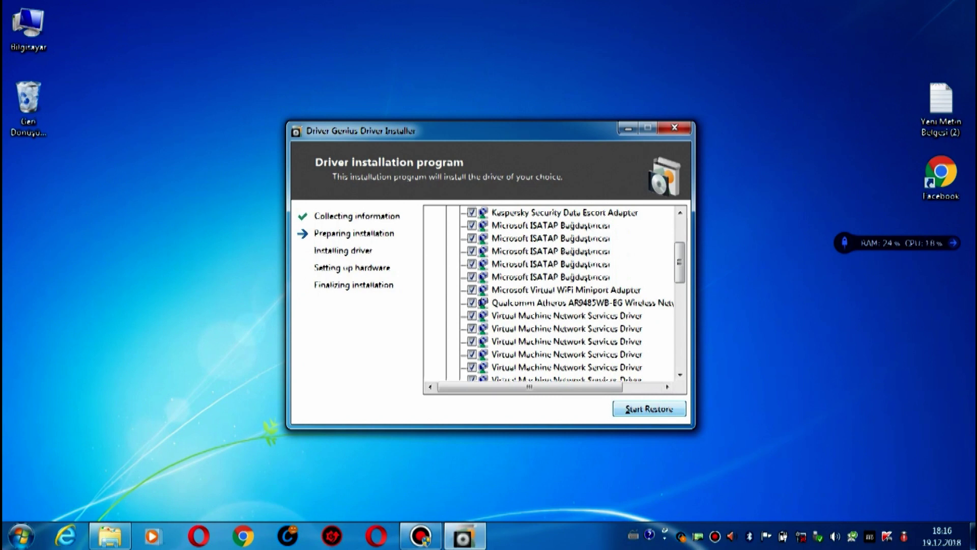
click(648, 409)
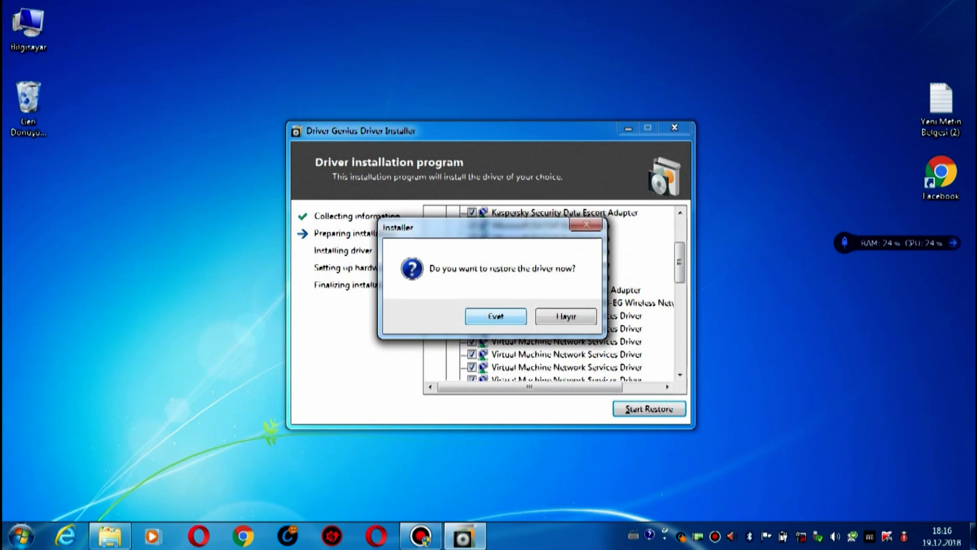
key(Return)
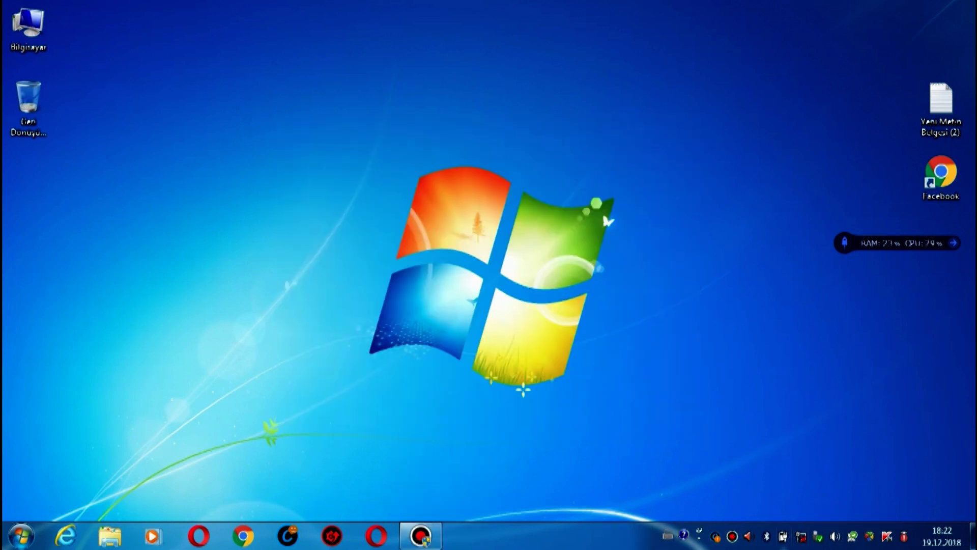
Open Computer Management again and show Aygıt Yöneticisi to reach the network adapters
click(27, 21)
right_click(26, 14)
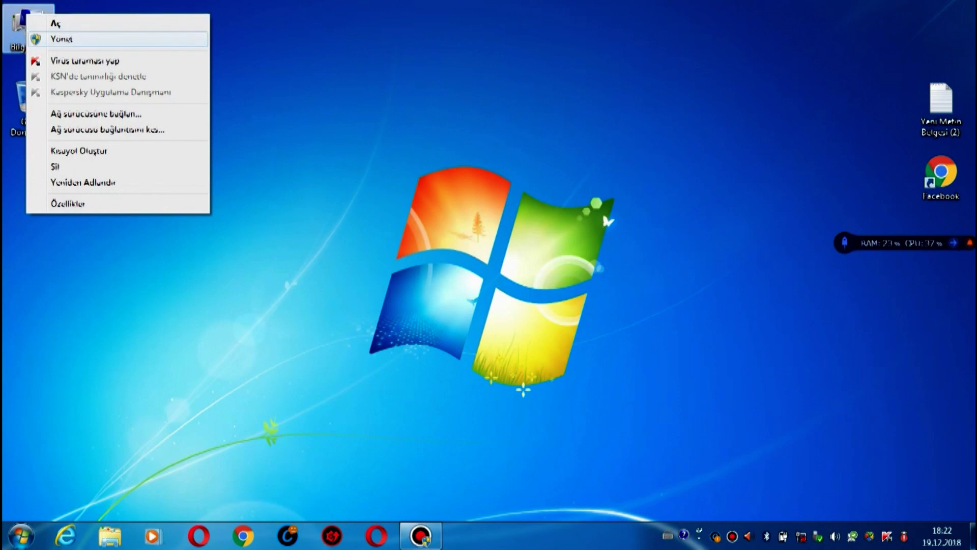
click(62, 39)
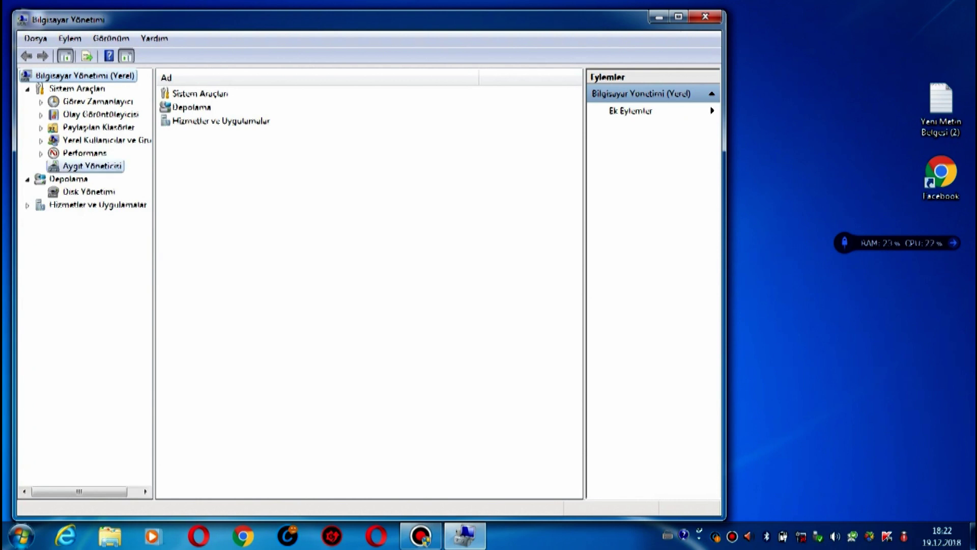
click(92, 166)
Update the Qualcomm Atheros AR9485WB-EG Wireless Network Adapter driver manually, choosing the compatible driver of the same name from the computer's driver list
click(306, 140)
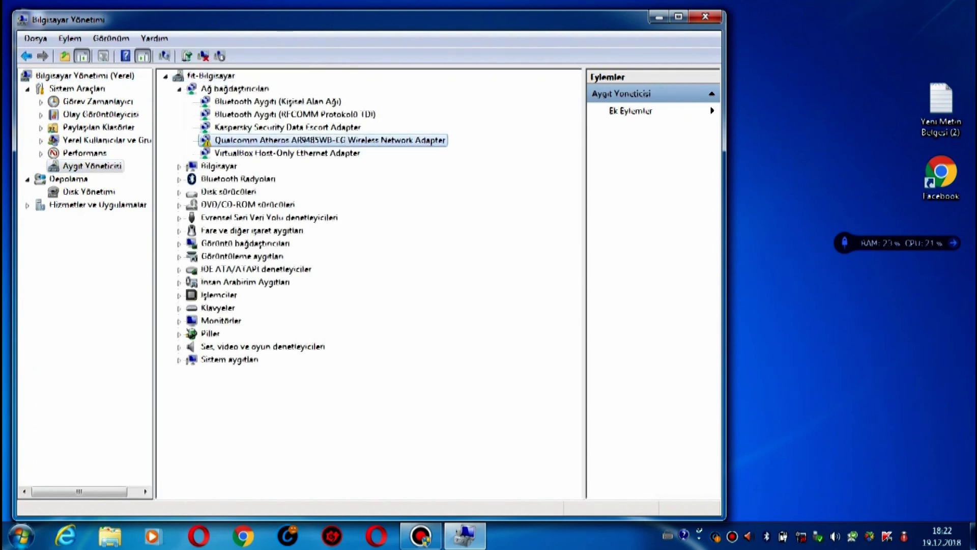
click(188, 56)
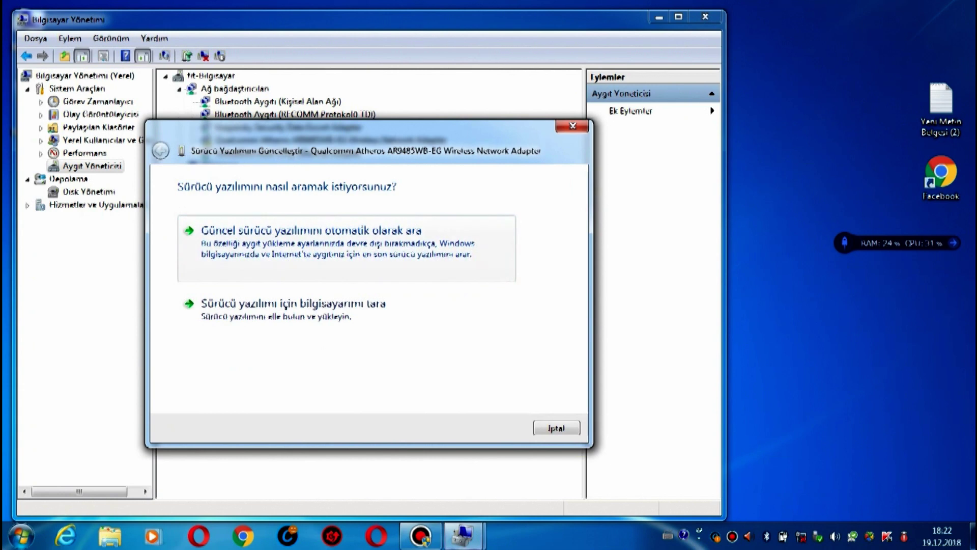
click(298, 301)
click(354, 335)
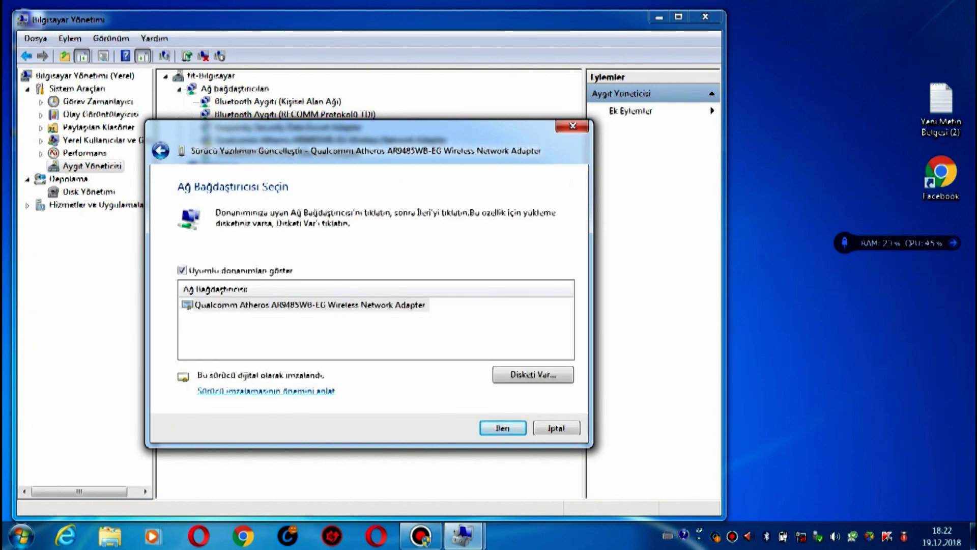
click(310, 305)
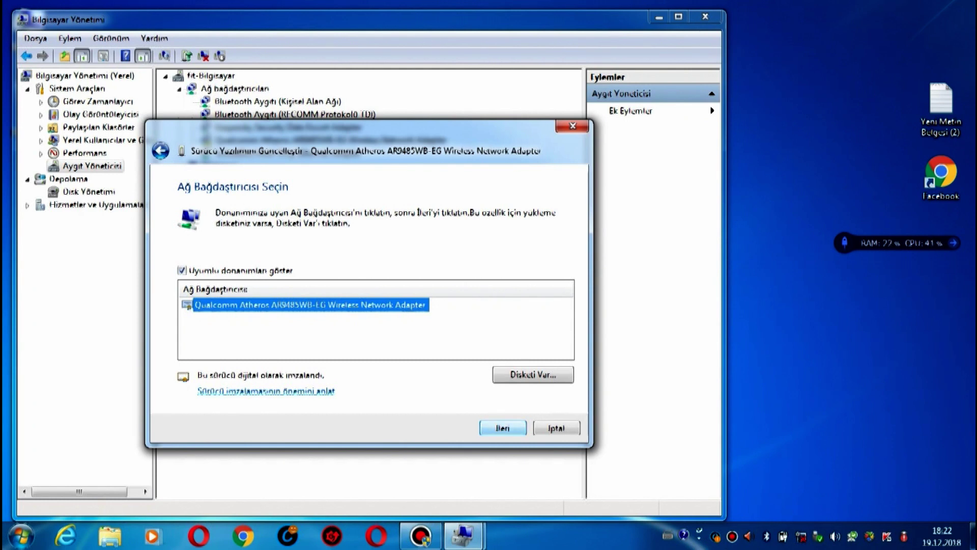
click(503, 428)
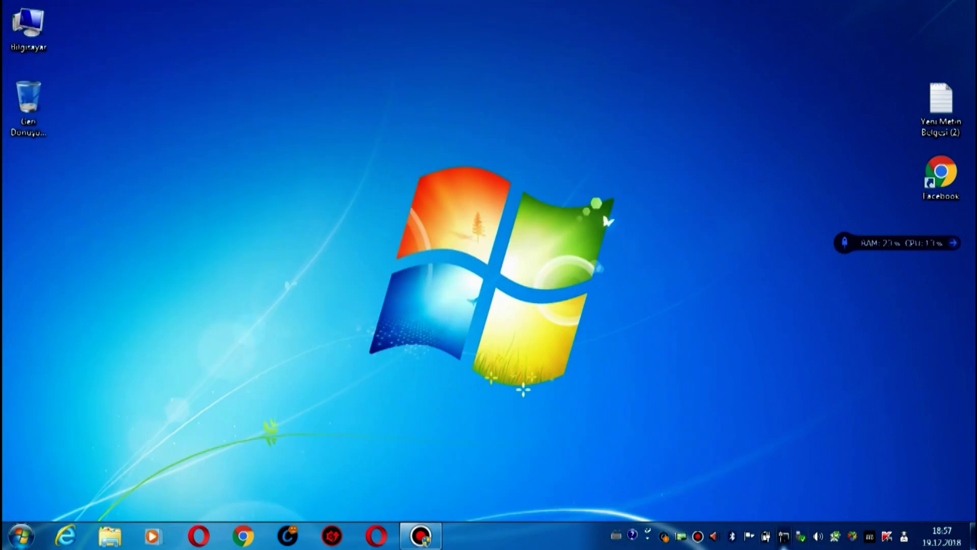
Check the list of available wireless networks and the current connection, and close the list
click(783, 536)
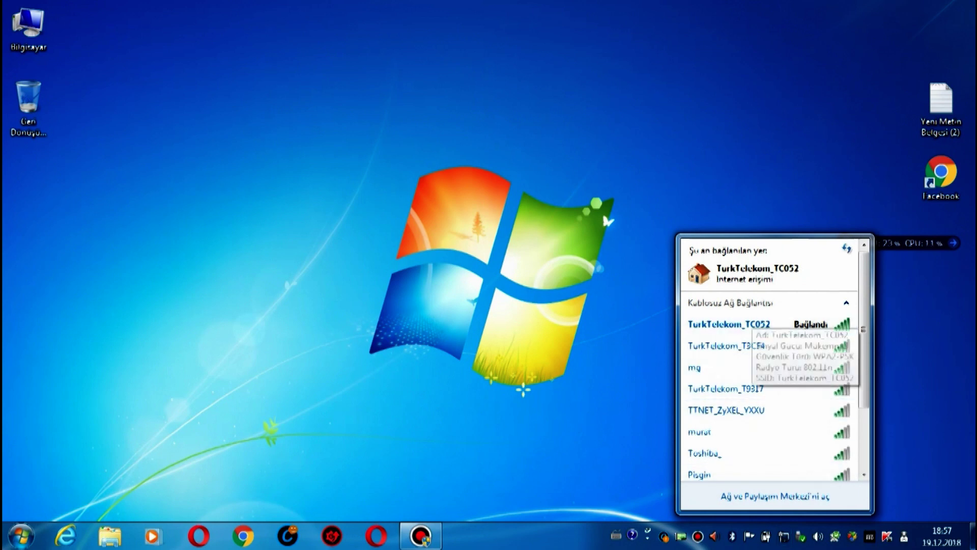
click(606, 300)
Inspect the Qualcomm Atheros AR9485WB-EG Wireless Network Adapter under Ağ bağdaştırıcıları in Computer Management's Device Manager, and collapse the category
click(28, 28)
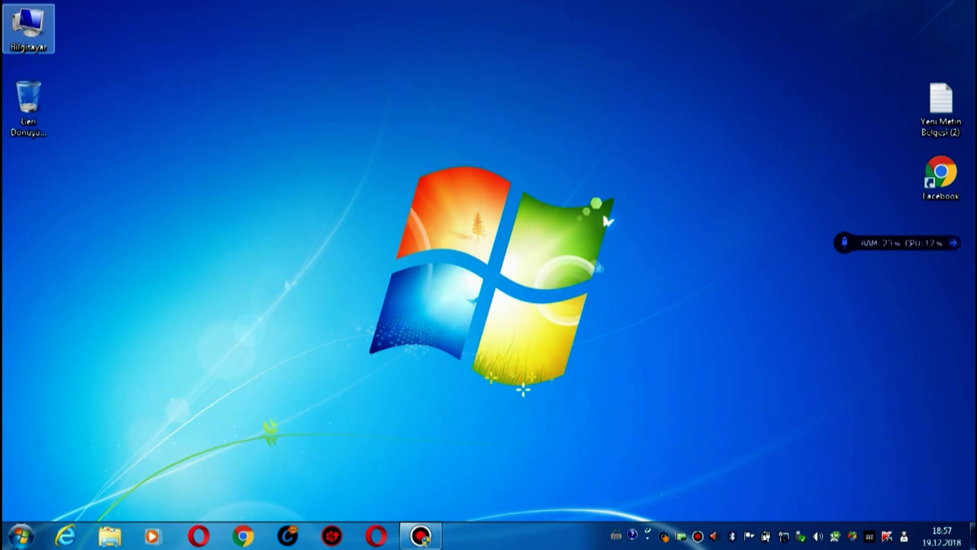
right_click(38, 22)
click(74, 47)
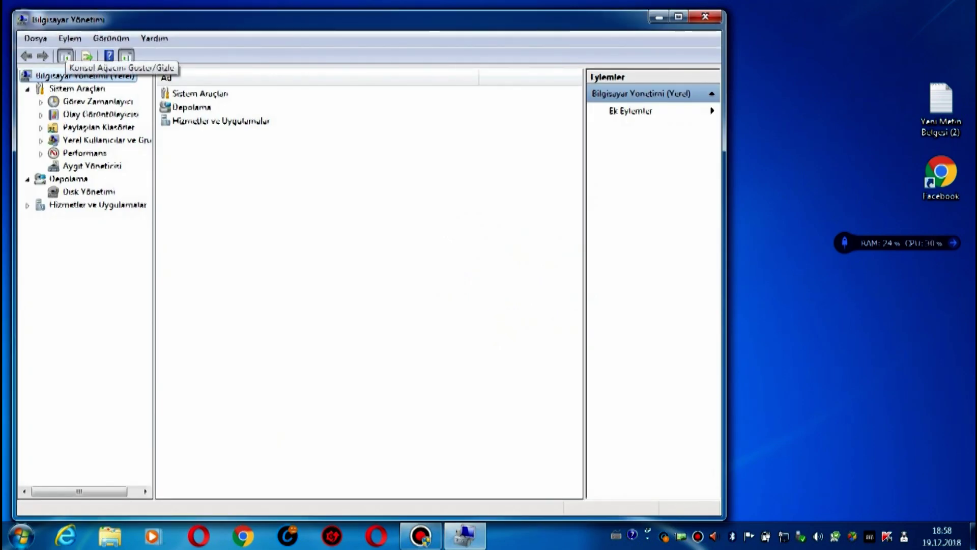
click(92, 166)
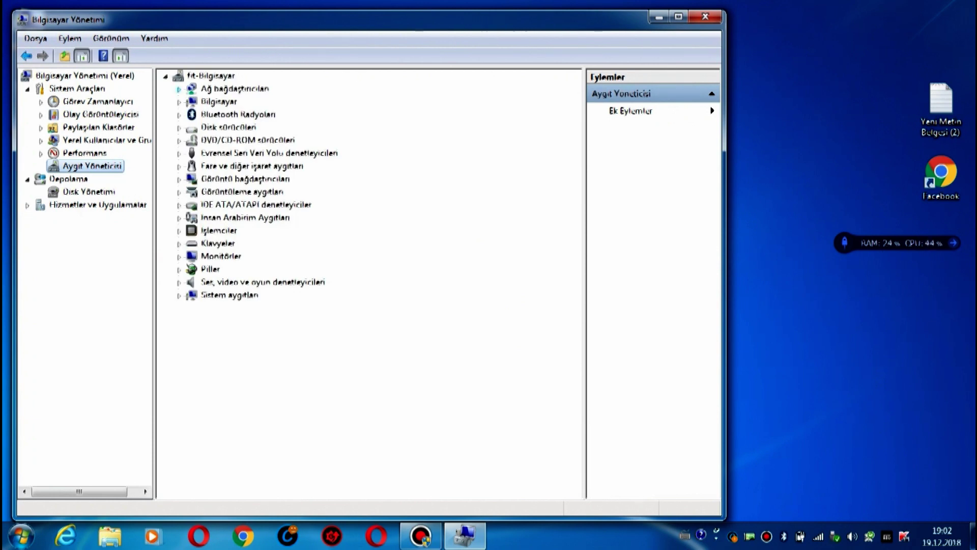
click(179, 89)
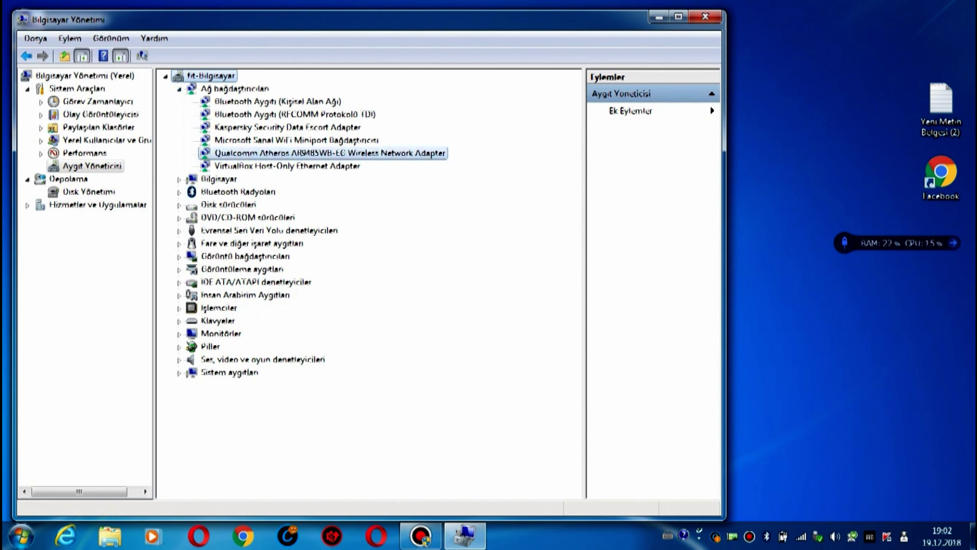
click(325, 154)
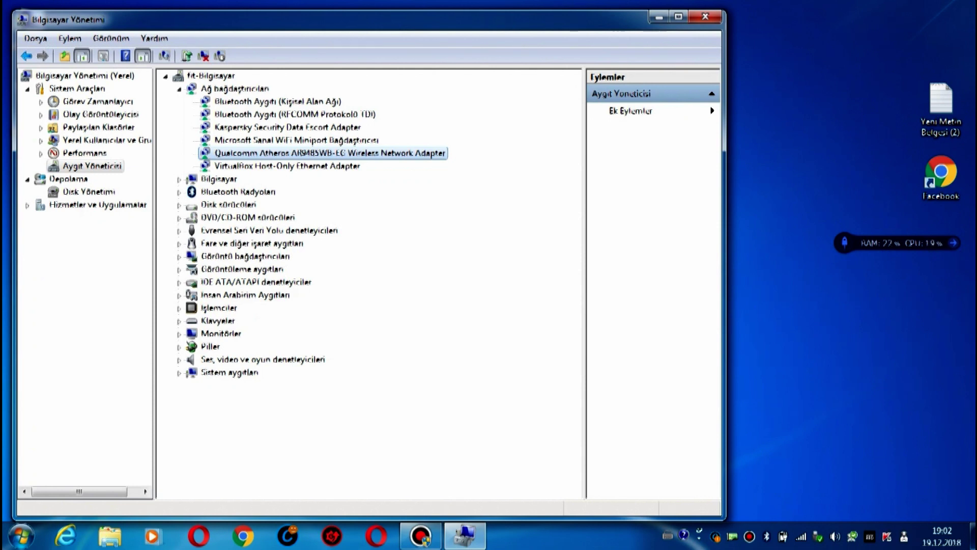
click(179, 89)
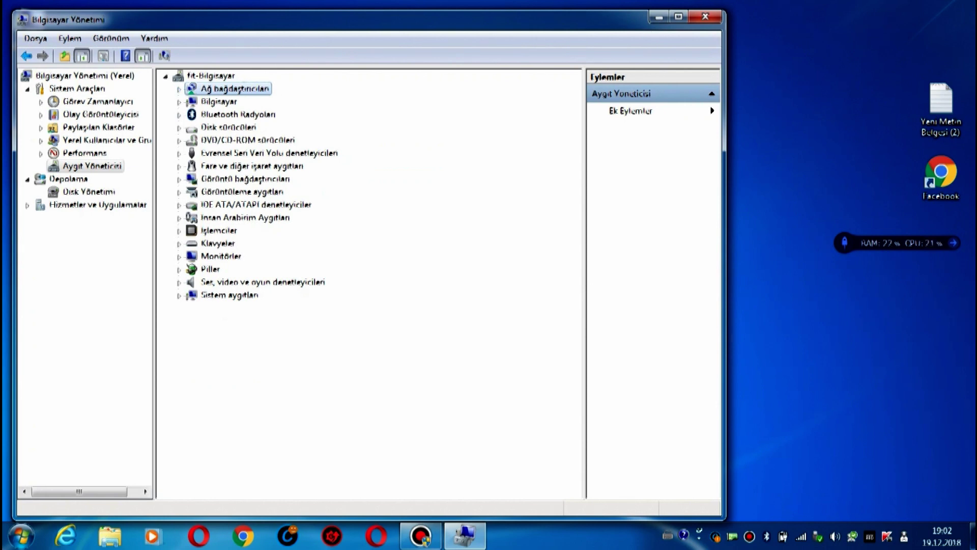
Examine the devices listed under Bluetooth Radyoları, Bilgisayar, Disk sürücüleri, DVD/CD-ROM sürücüleri, Evrensel Seri Veri Yolu denetleyicileri and Fare ve diğer işaret aygıtları
click(178, 114)
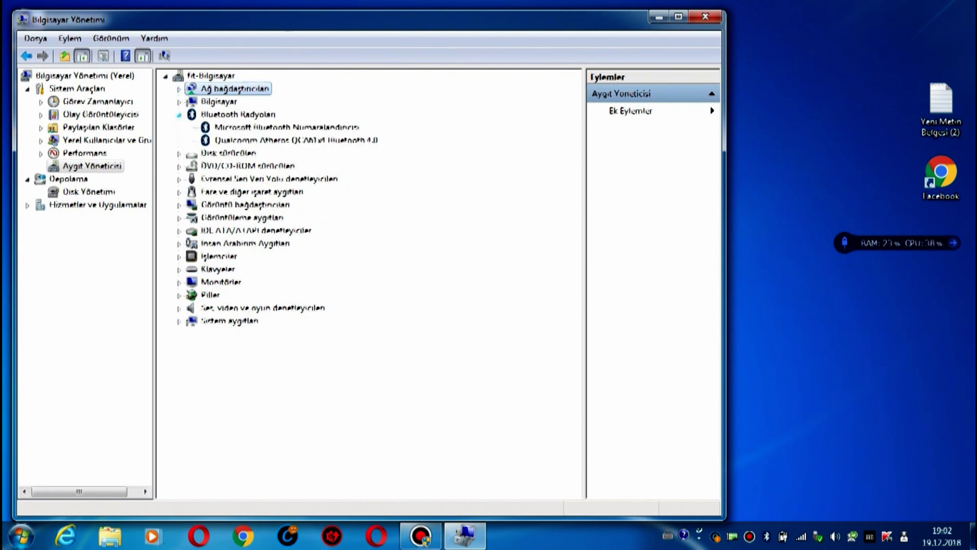
click(178, 101)
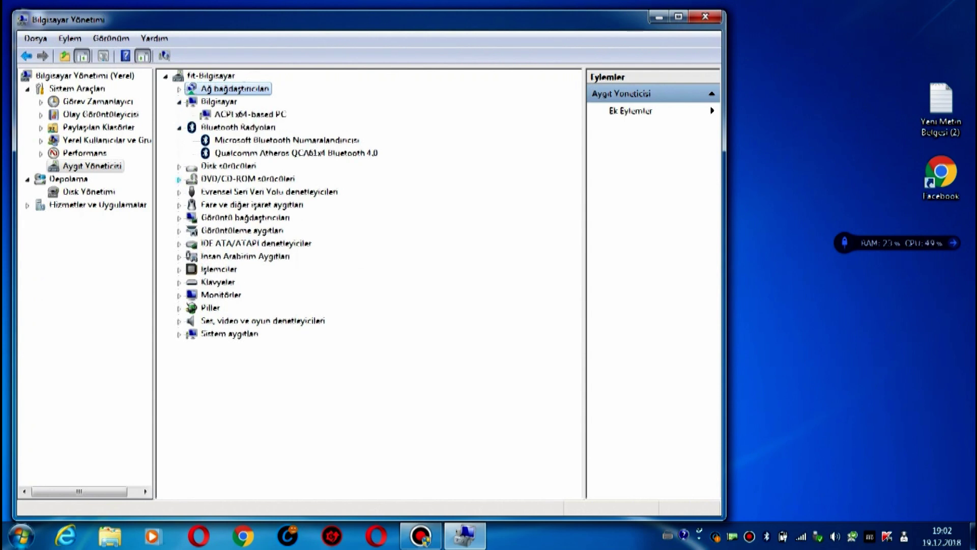
click(178, 166)
click(178, 204)
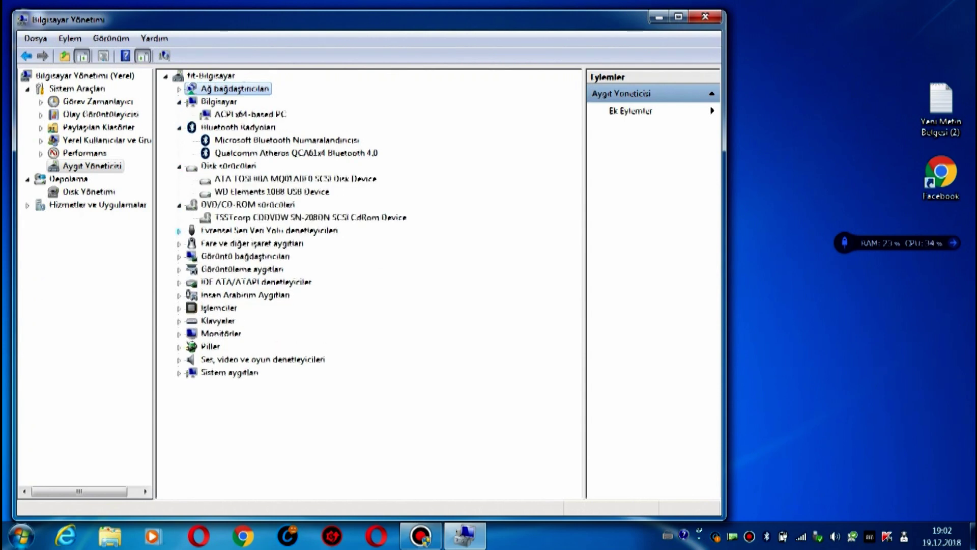
click(178, 230)
scroll(179, 230, down, 1)
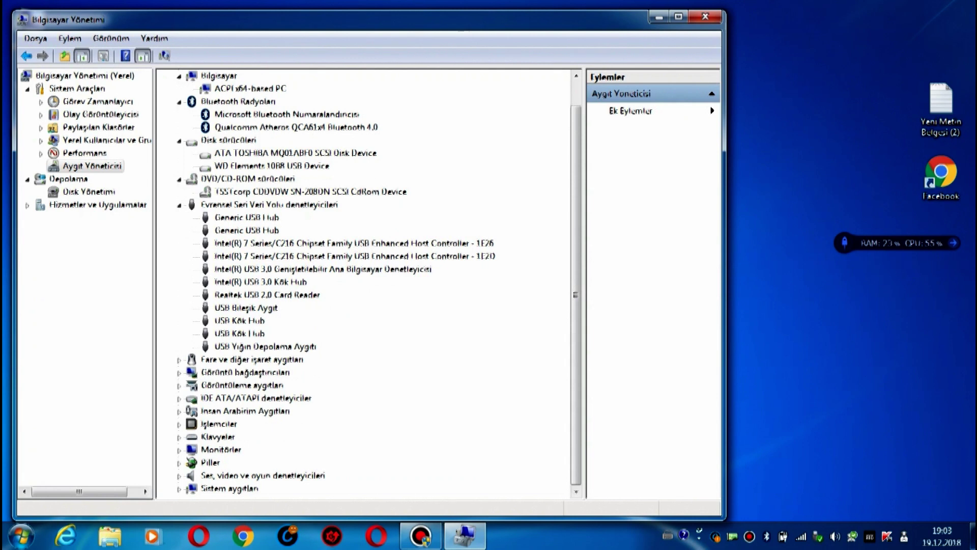
click(179, 360)
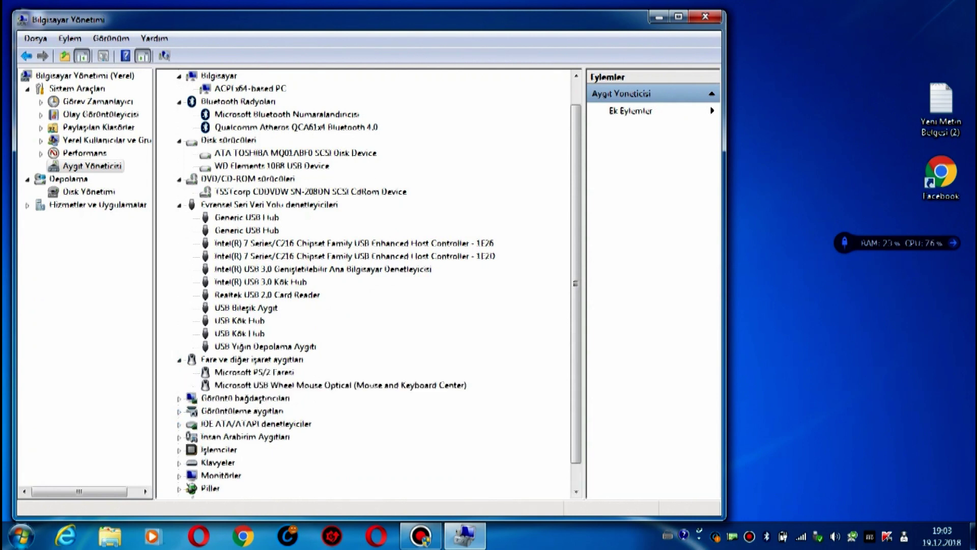
Collapse the expanded device categories from Fare ve diğer işaret aygıtları back up to Bilgisayar
click(179, 359)
click(179, 205)
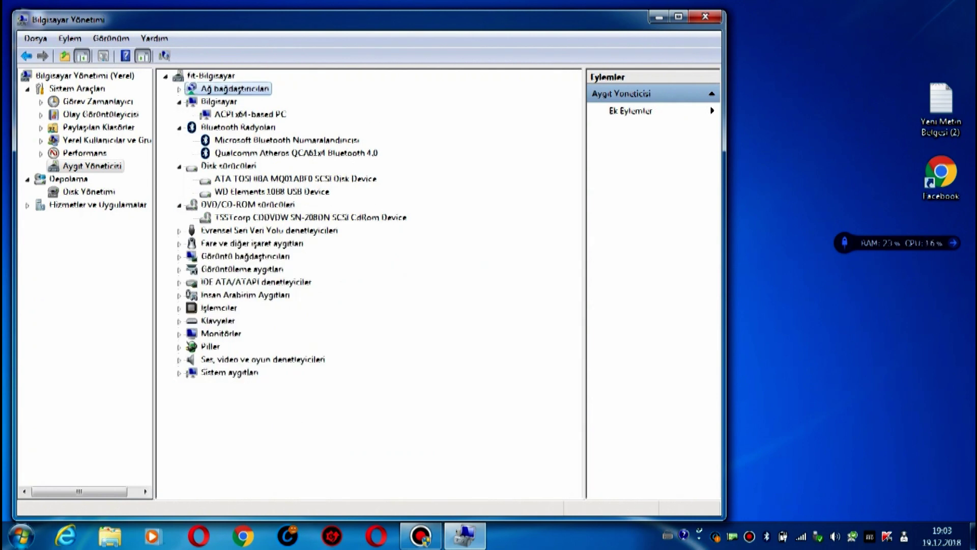
click(179, 167)
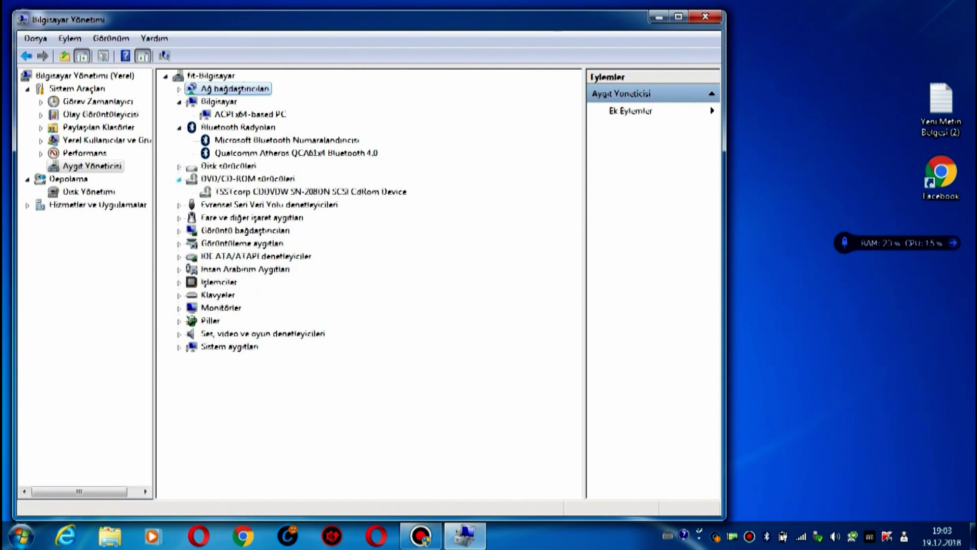
click(179, 179)
click(178, 127)
click(179, 102)
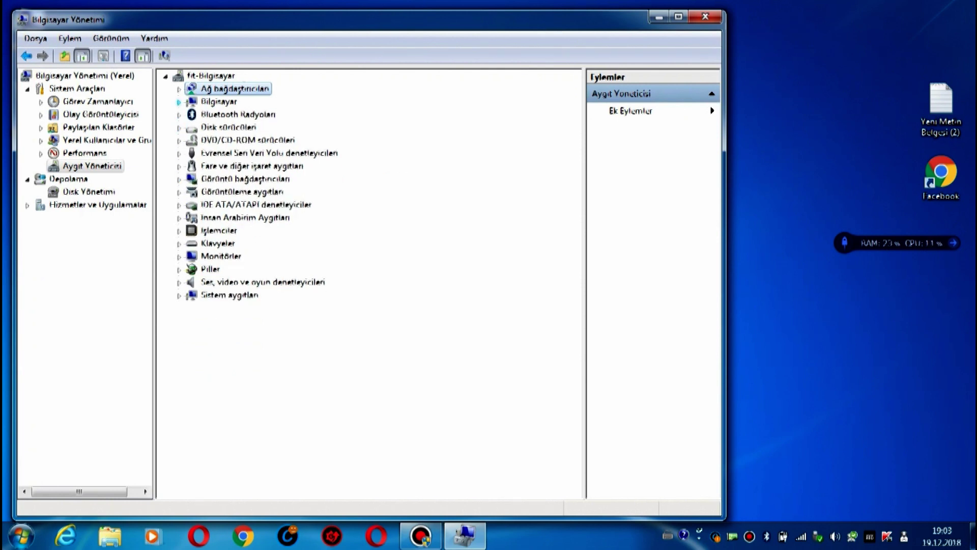
Examine the devices in each category from Görüntü bağdaştırıcıları down to Piller, including İşlemciler, Klavyeler and Monitörler
click(179, 179)
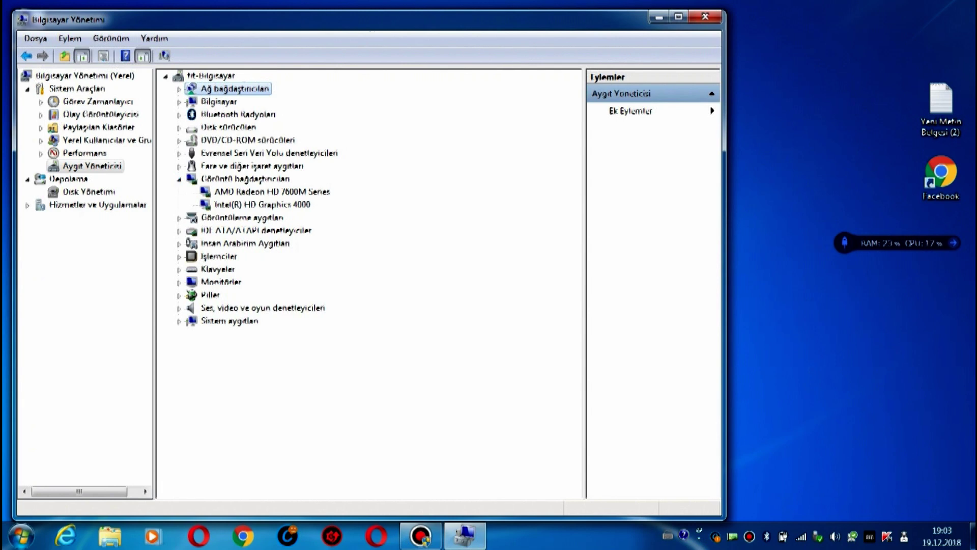
click(179, 218)
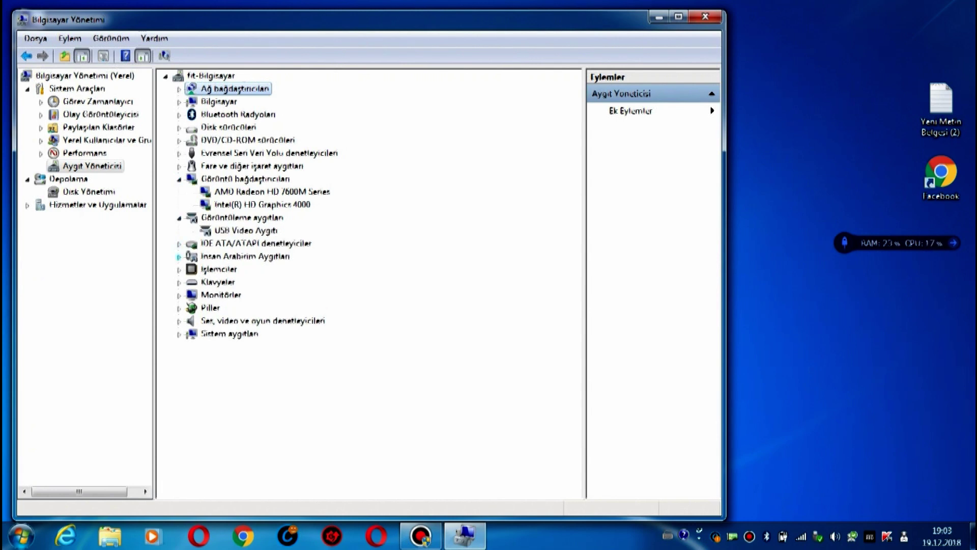
click(179, 243)
click(179, 269)
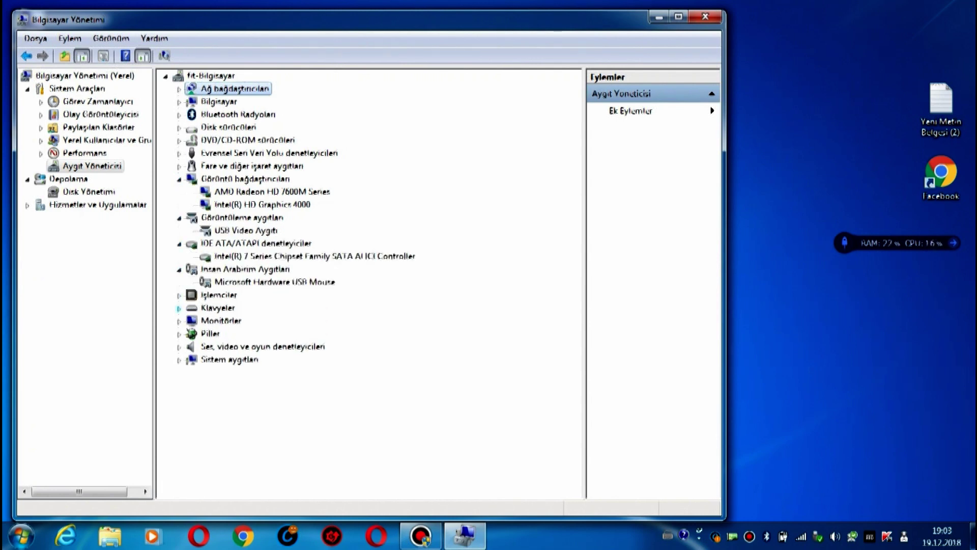
click(178, 295)
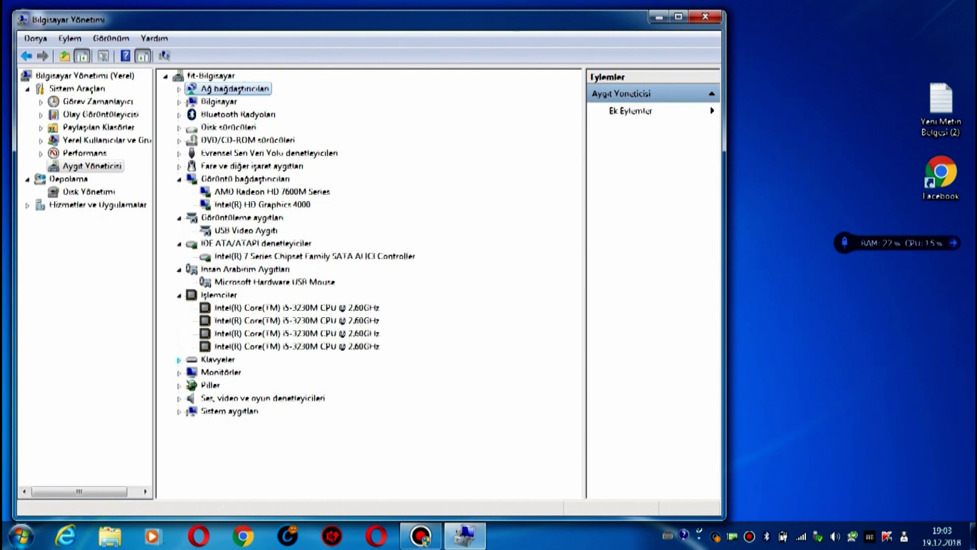
click(178, 360)
click(179, 384)
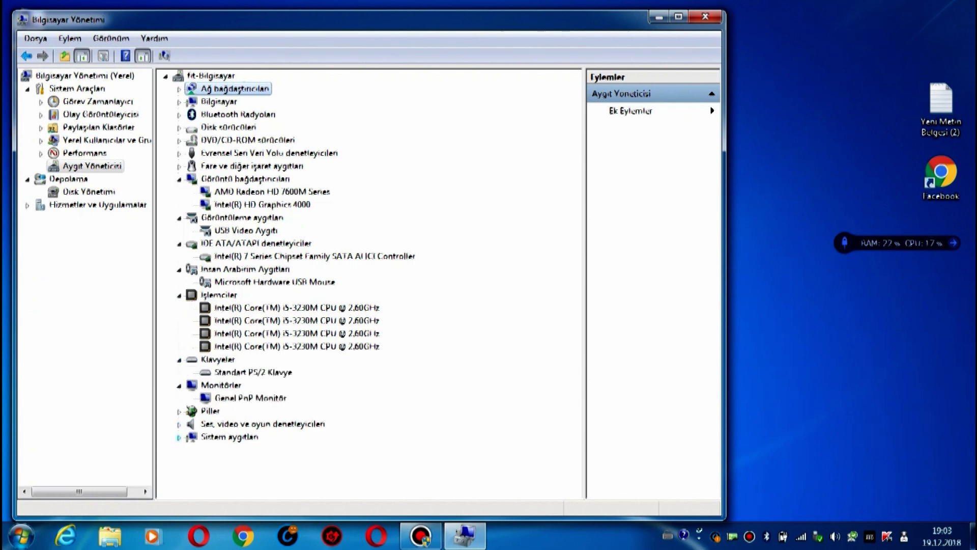
click(178, 411)
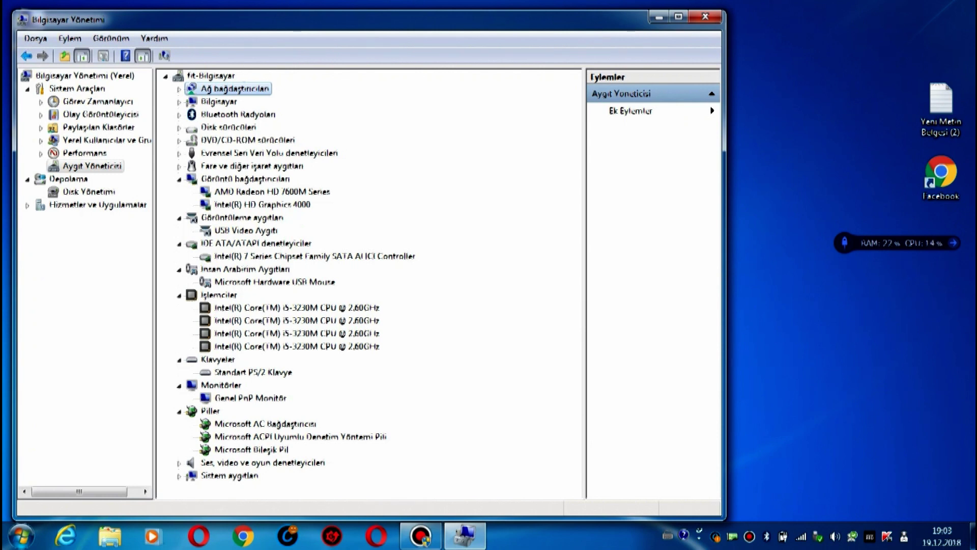
Collapse İşlemciler and examine the devices under Ses, video ve oyun denetleyicileri and Sistem aygıtları
click(178, 295)
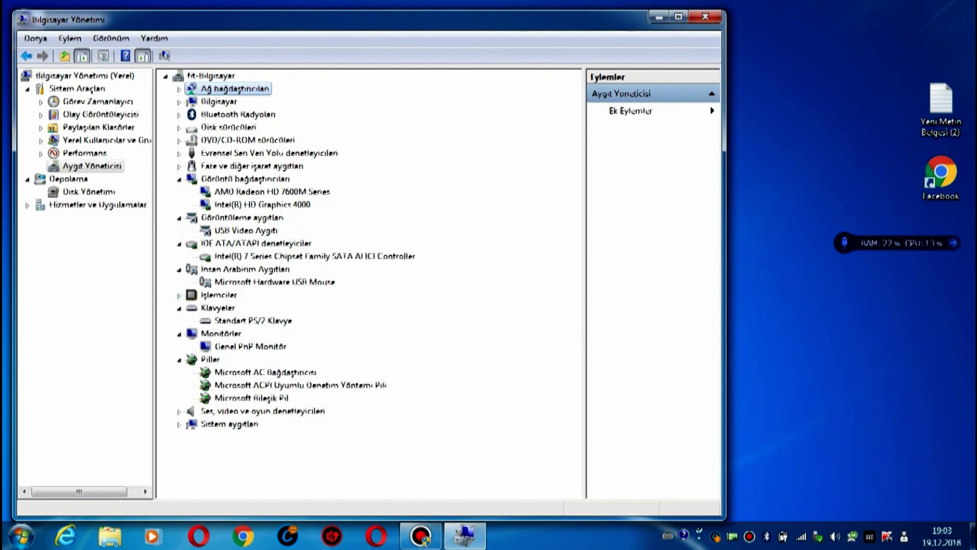
click(179, 411)
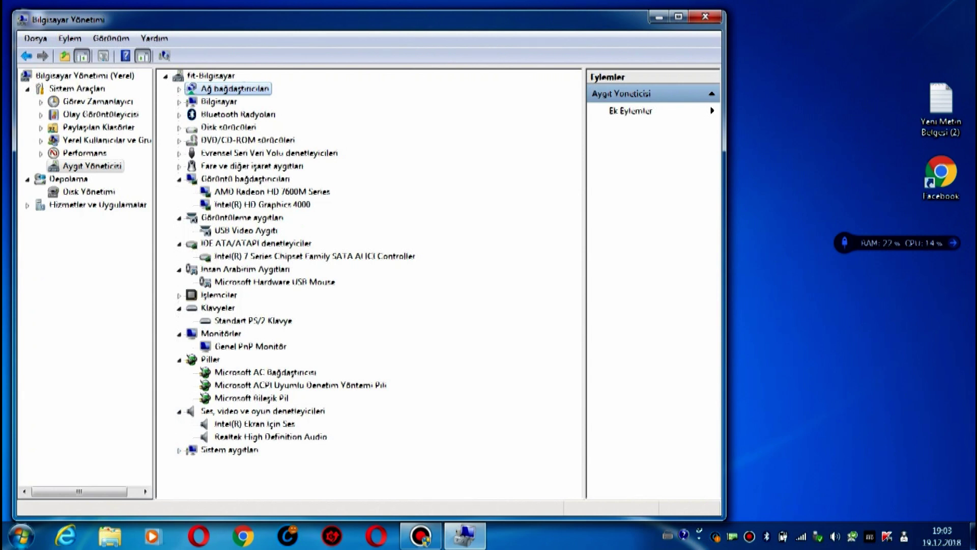
click(178, 450)
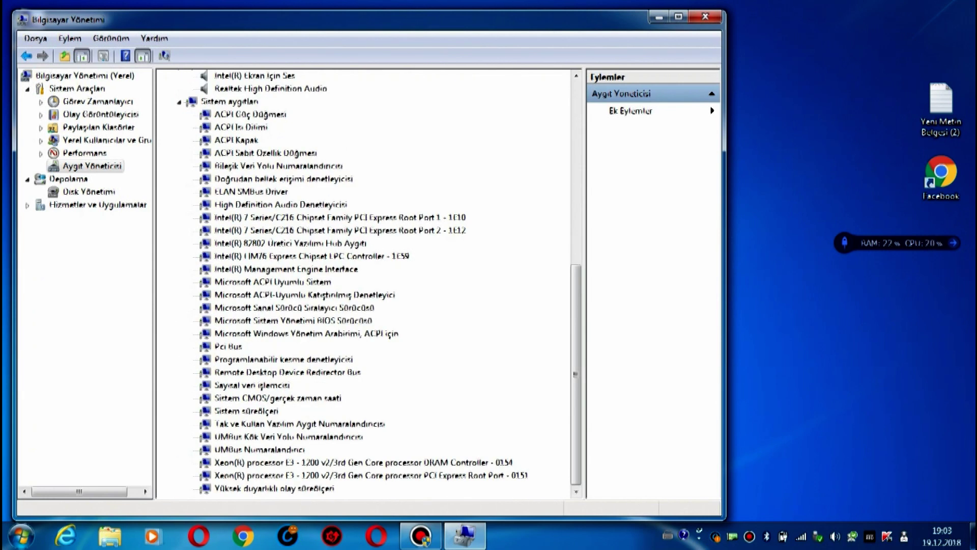
Collapse the expanded categories from Ses, video ve oyun denetleyicileri back up to Görüntü bağdaştırıcıları, leaving Sistem aygıtları expanded
scroll(366, 283, up, 7)
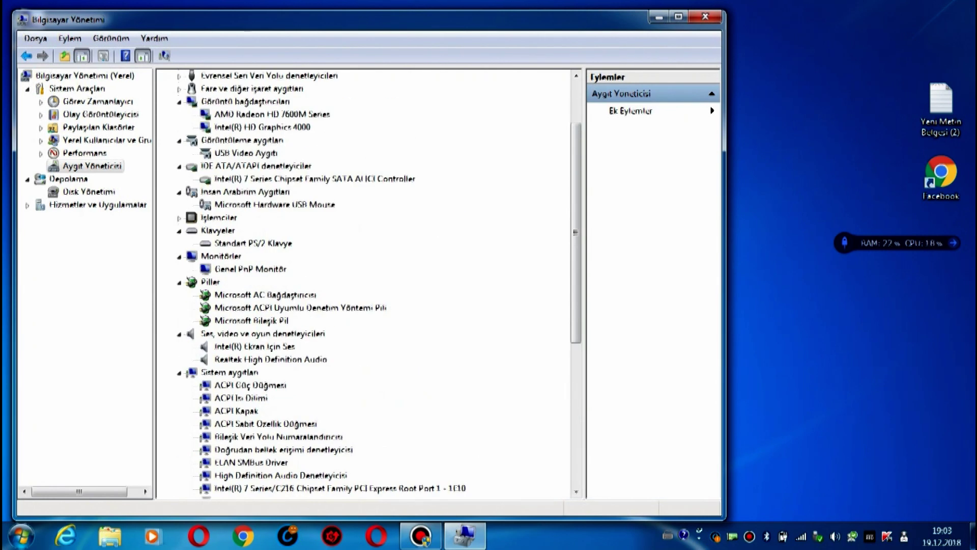
click(178, 333)
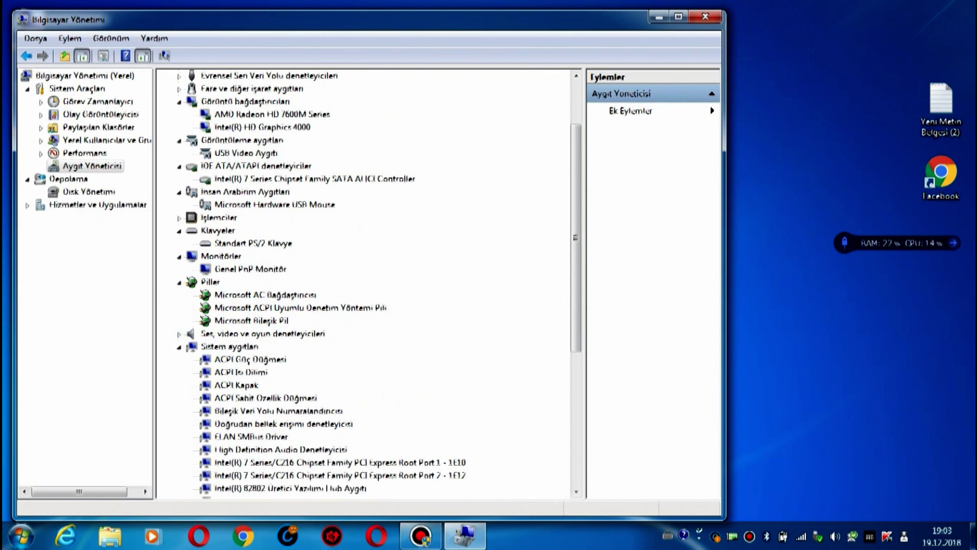
click(178, 282)
click(178, 256)
click(179, 231)
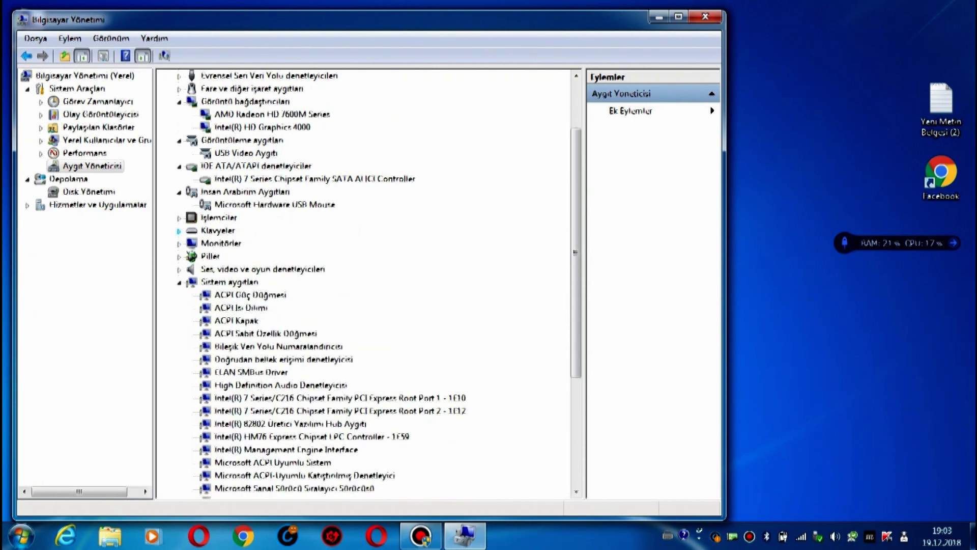
click(179, 192)
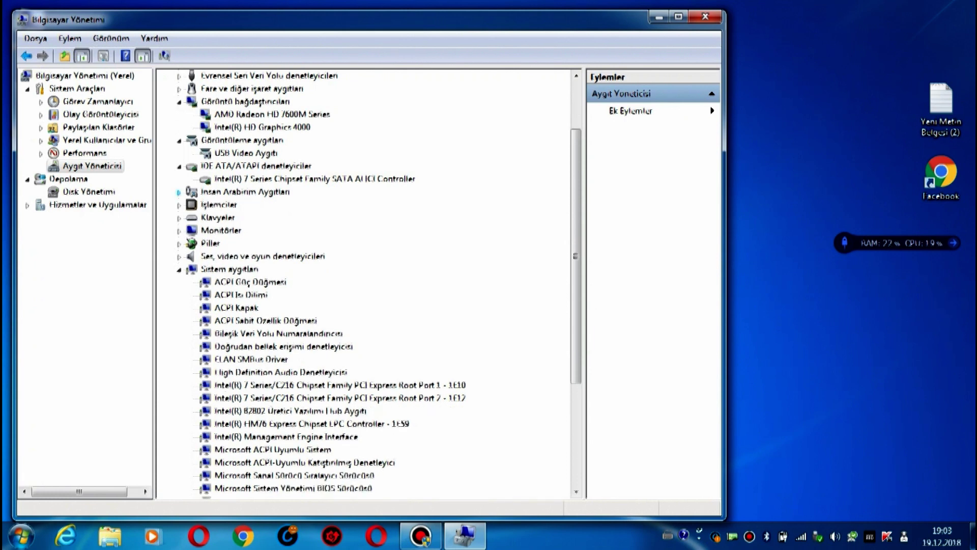
click(178, 166)
click(179, 140)
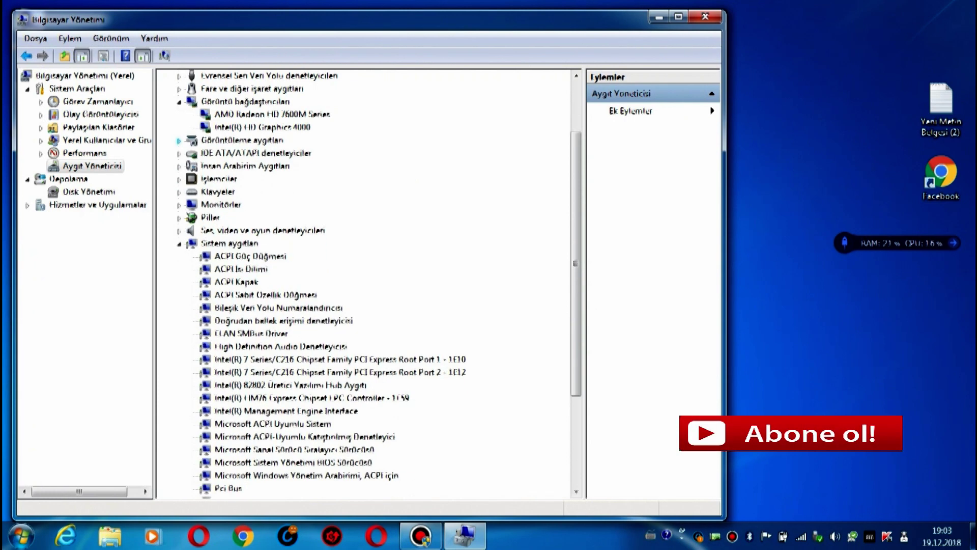
click(179, 101)
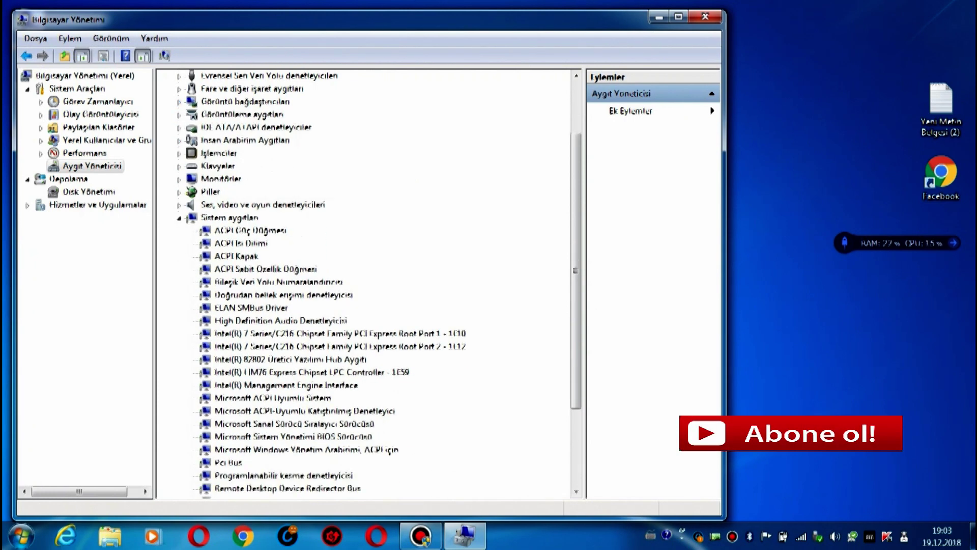